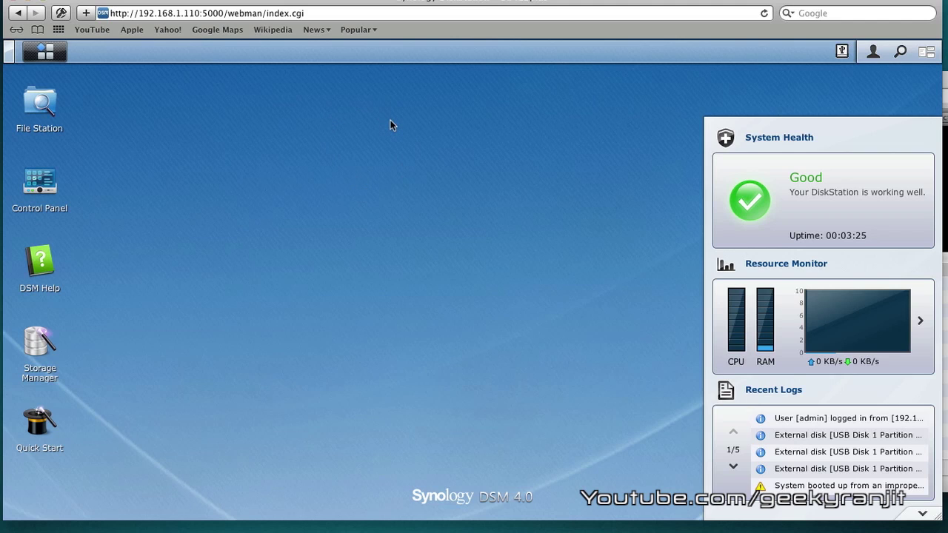
Step: Open two File Station windows side by side, one on tmp-wwwroot and one on usbshare1-1
left_click(39, 104)
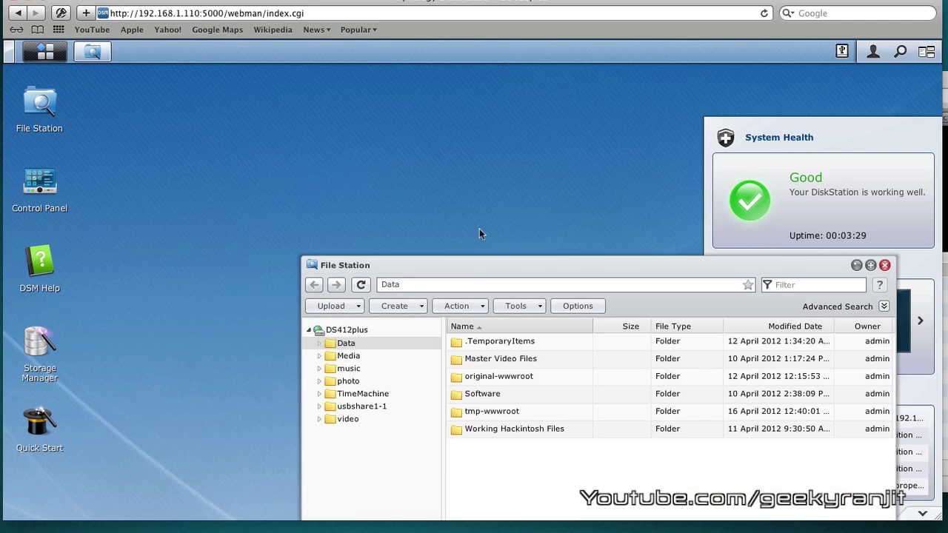
left_click_drag(560, 263, 554, 237)
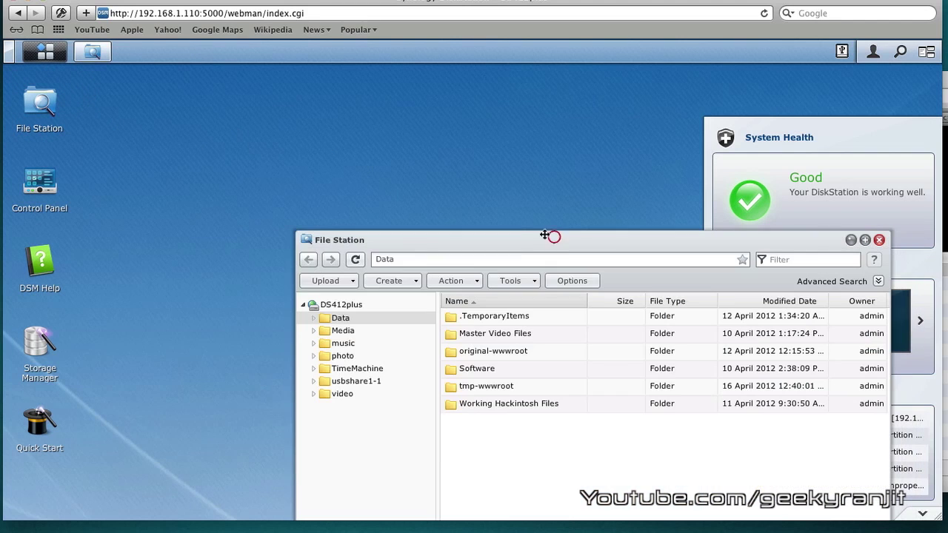
left_click(29, 110)
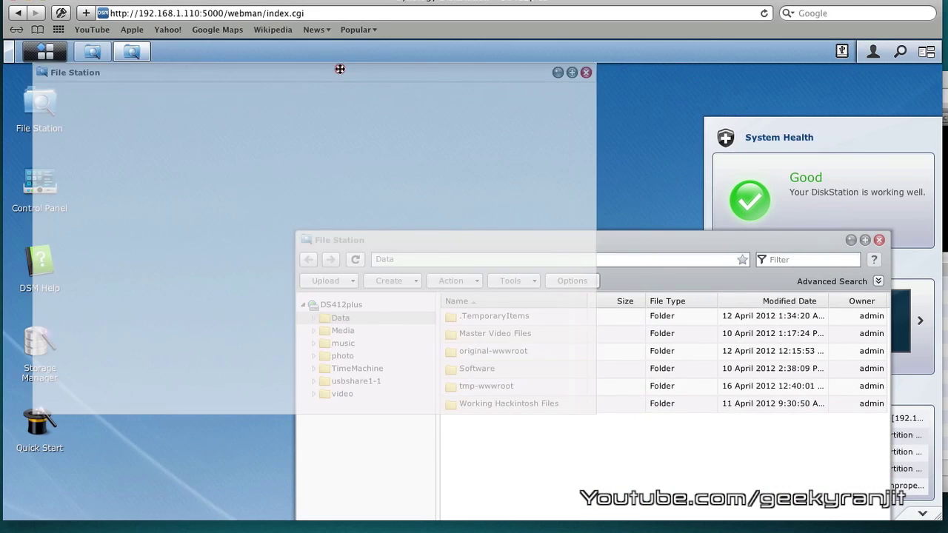
left_click_drag(338, 68, 345, 61)
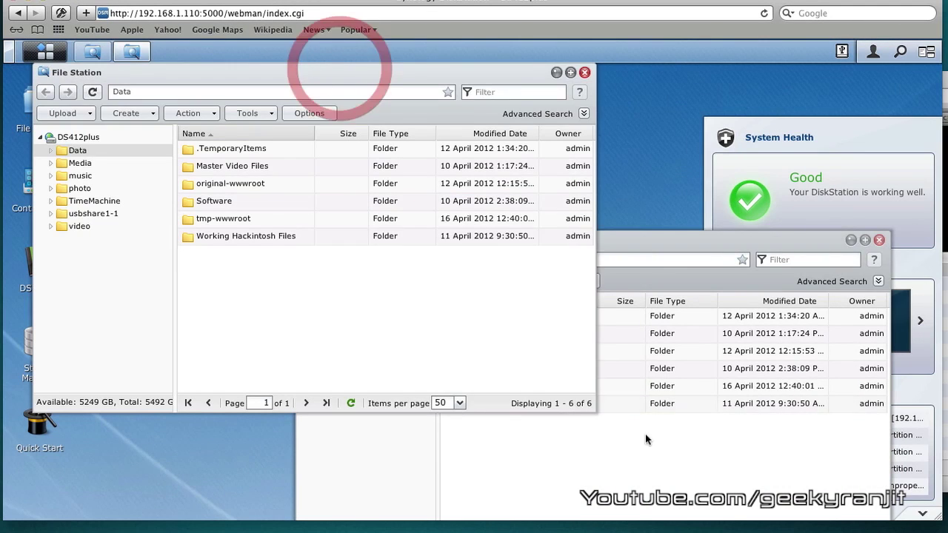
left_click(651, 441)
left_click(627, 461)
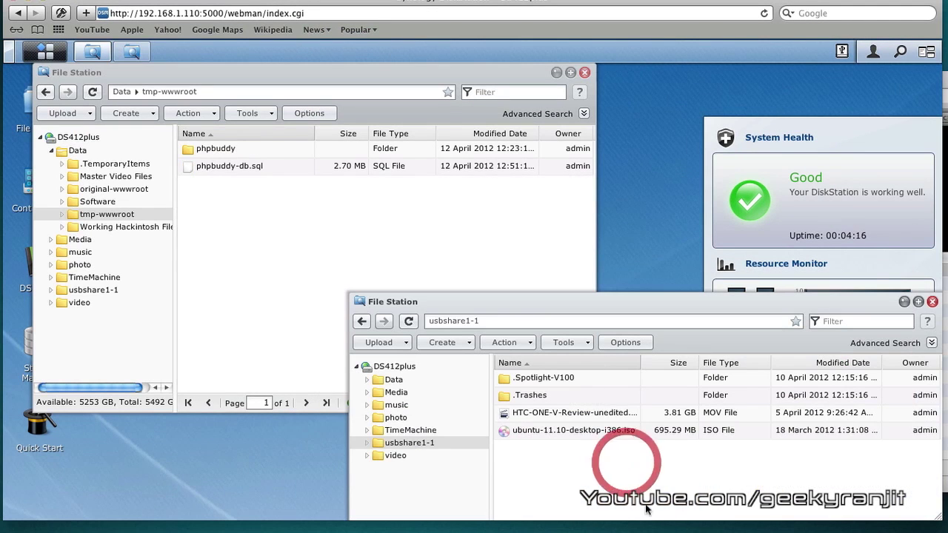
left_click(345, 243)
left_click(601, 490)
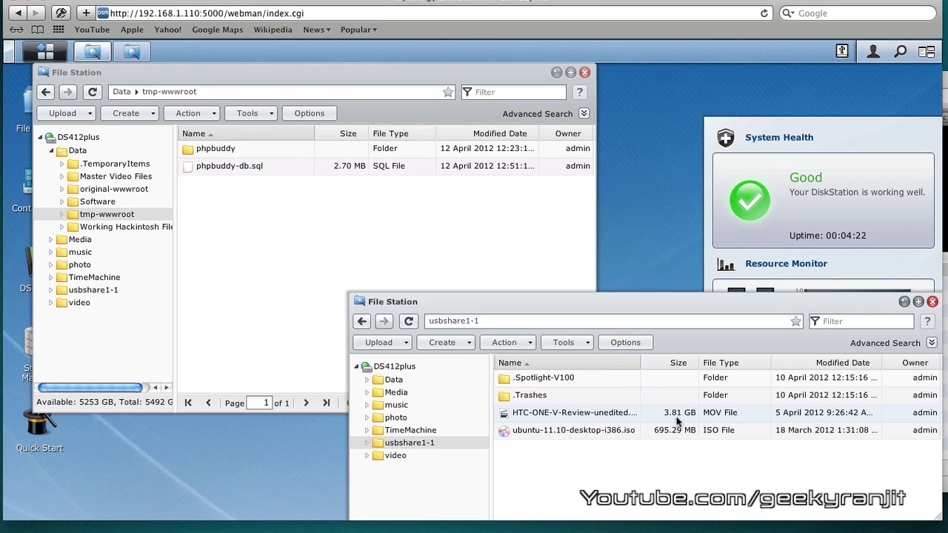
Step: Copy the HTC-ONE-V review MOV into tmp-wwwroot using Copy - Overwrite
right_click(598, 413)
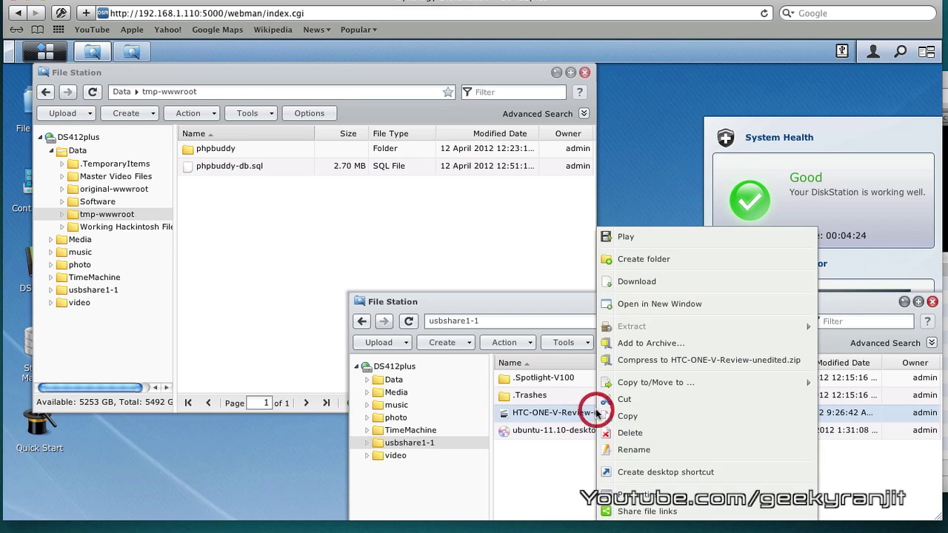
left_click(635, 420)
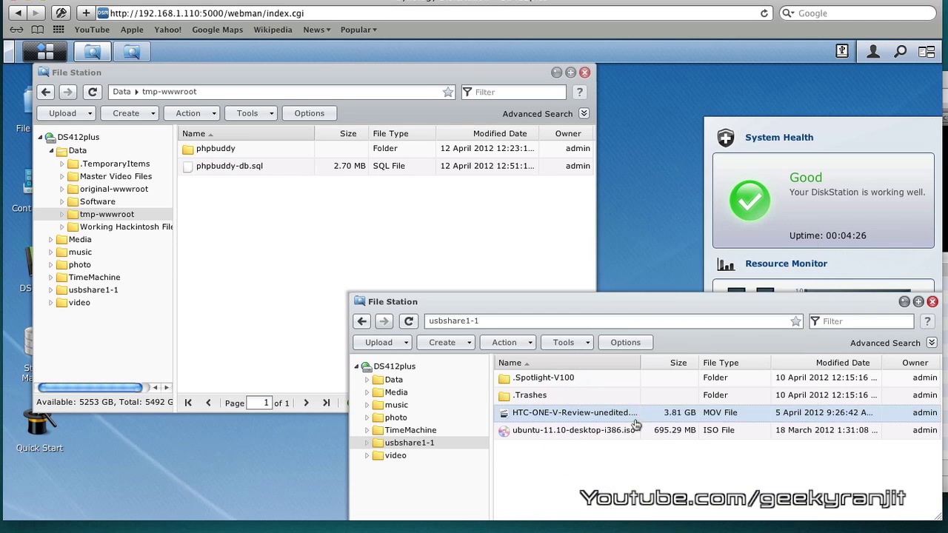
left_click(257, 238)
right_click(244, 216)
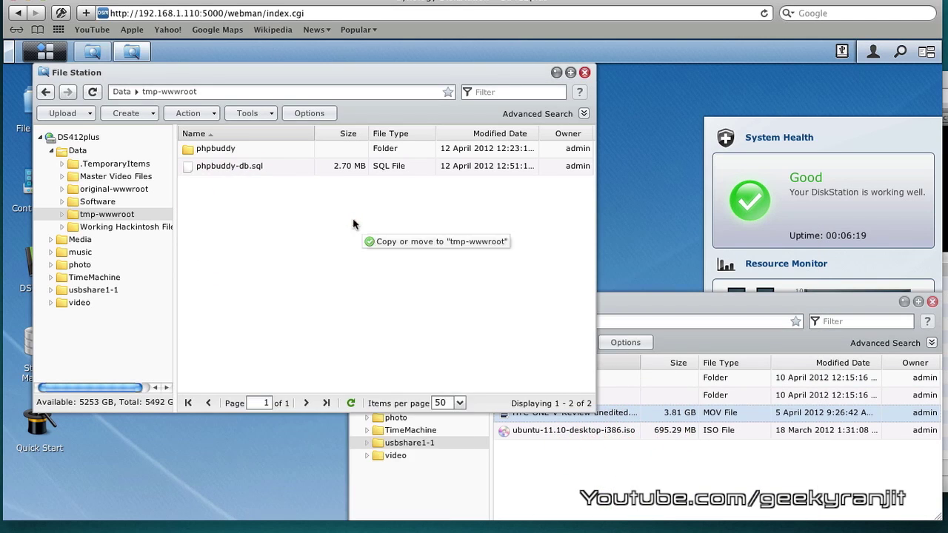
left_click_drag(354, 224, 355, 222)
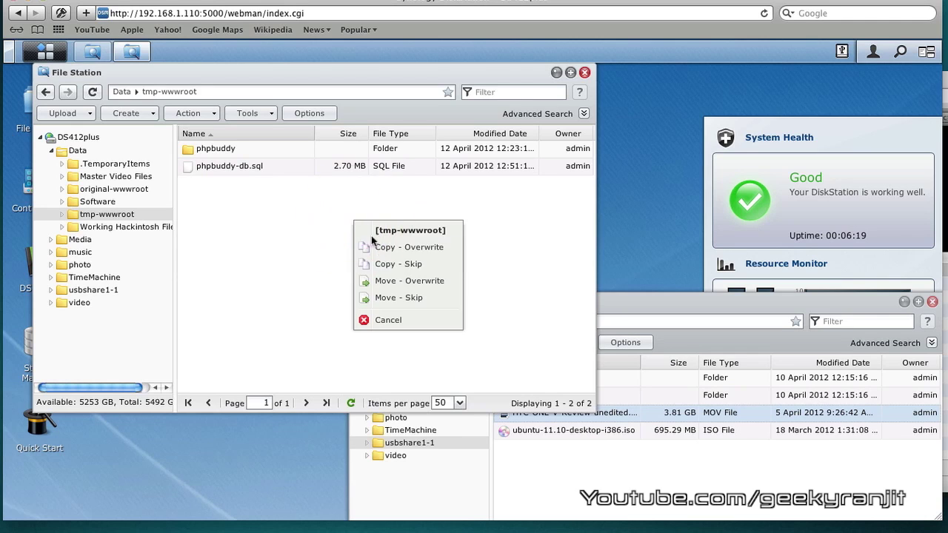
left_click(409, 249)
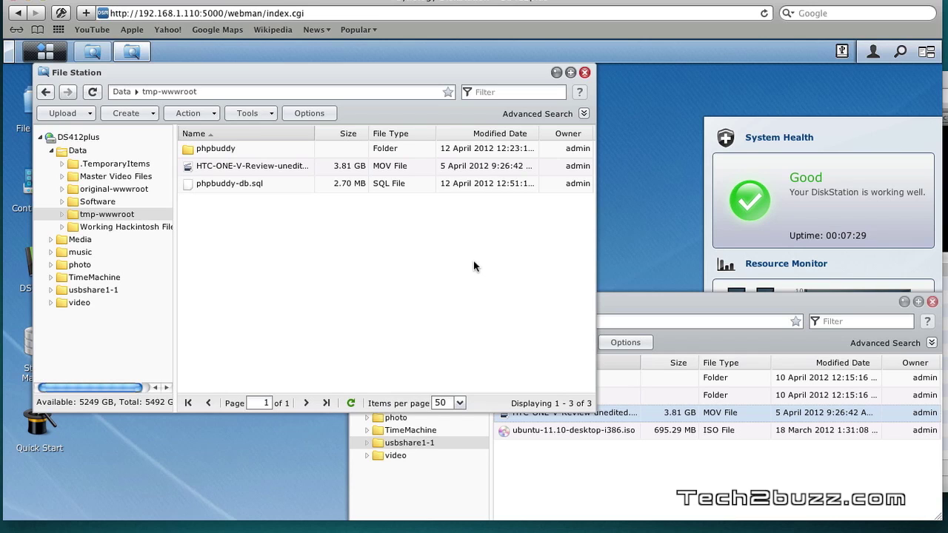
Step: After the 3.81 GB copy completes, bring the usbshare1-1 File Station window forward
left_click(645, 458)
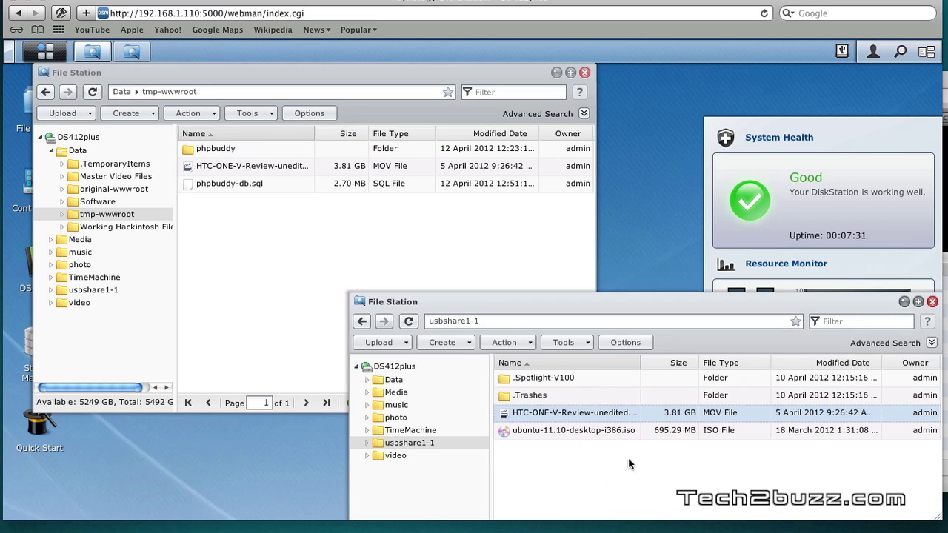
Step: Open the DS412plus share in Finder plus a second Finder window on the Mac's tmp folder
left_click(939, 359)
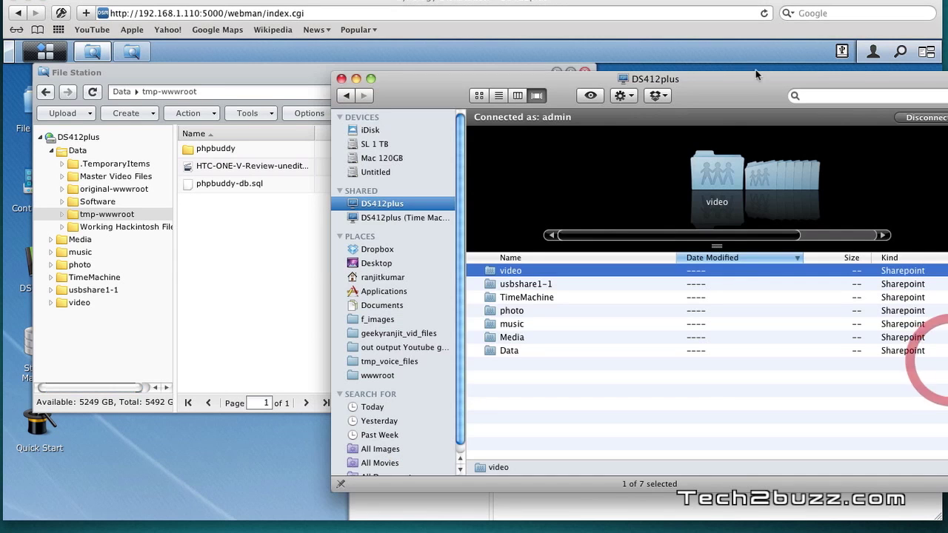
left_click_drag(705, 91, 286, 76)
key("super+n")
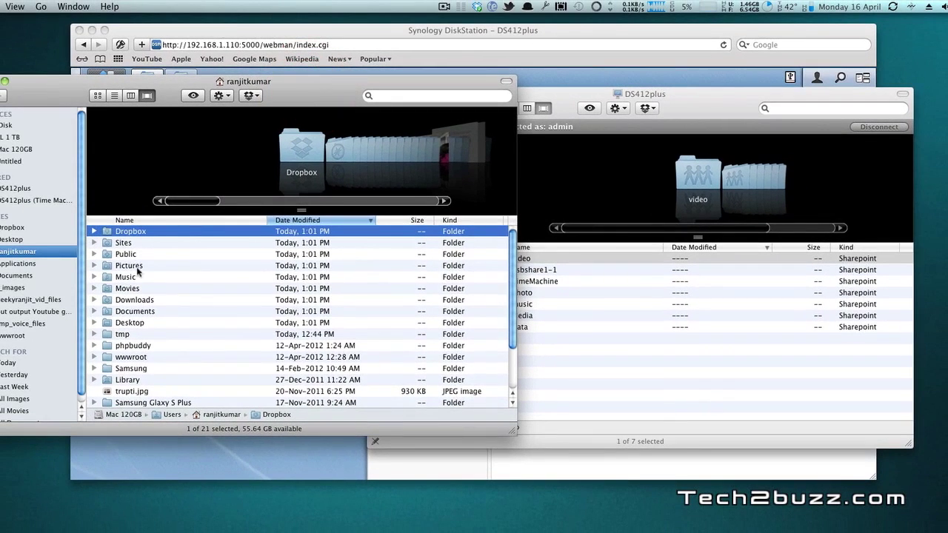
double_click(122, 334)
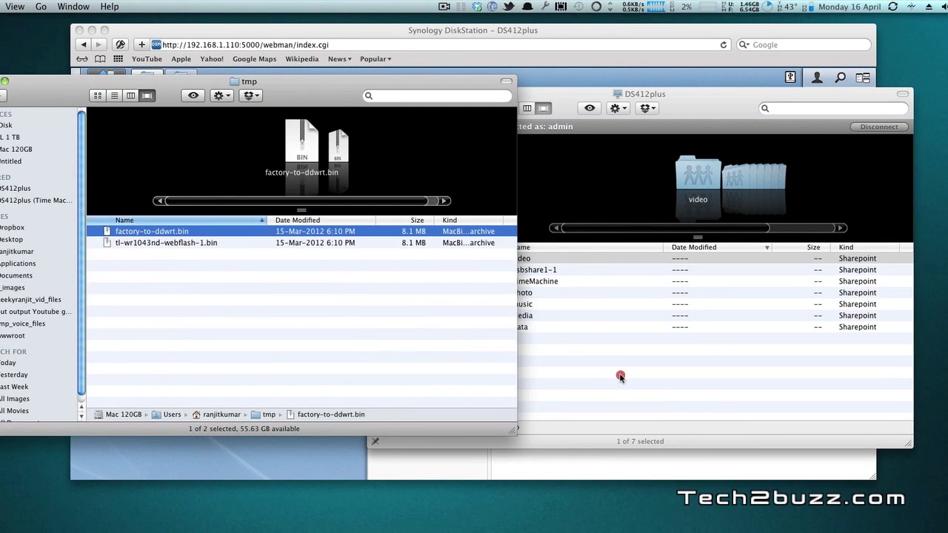
Step: Open usbshare1-1 in the DS412plus window, sort it by Date Modified, and place it beside tmp
left_click(620, 374)
double_click(544, 271)
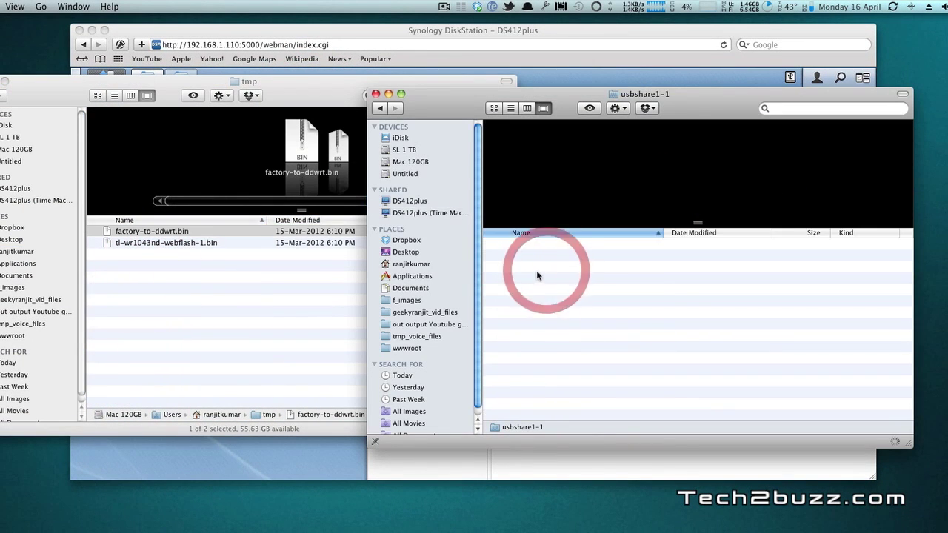
left_click(717, 234)
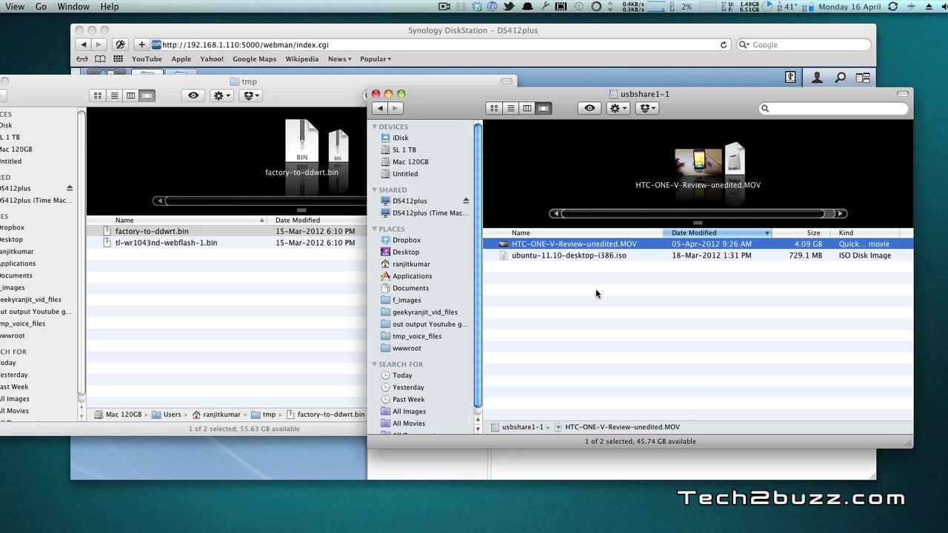
left_click_drag(702, 116, 748, 114)
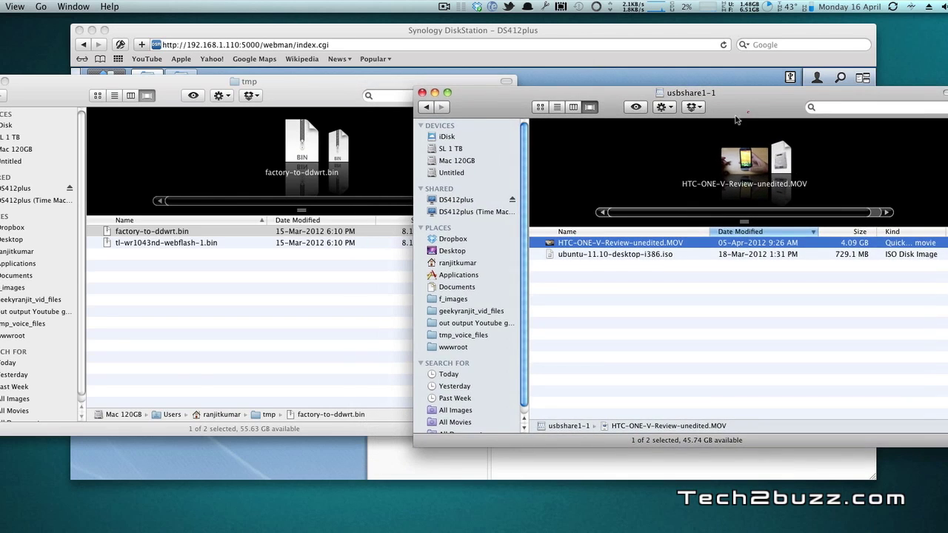
left_click(196, 371)
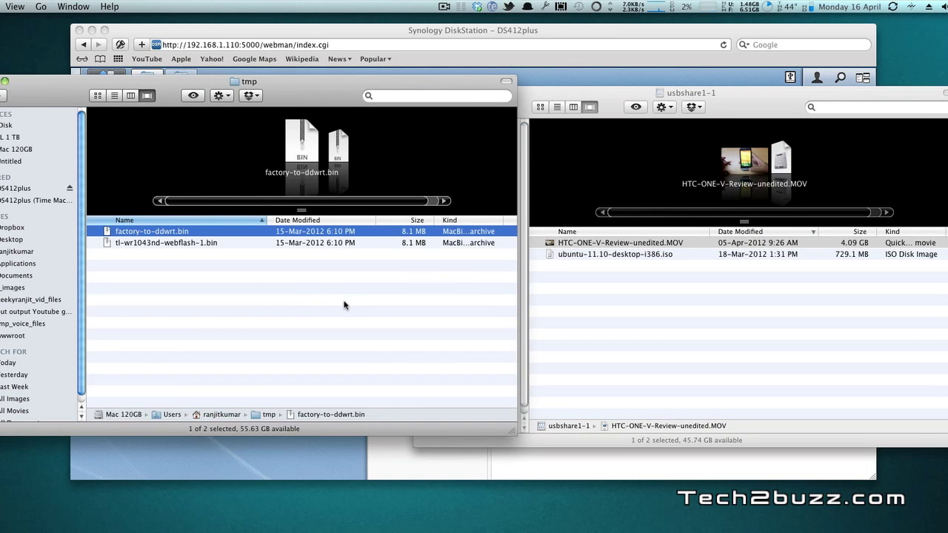
left_click(679, 354)
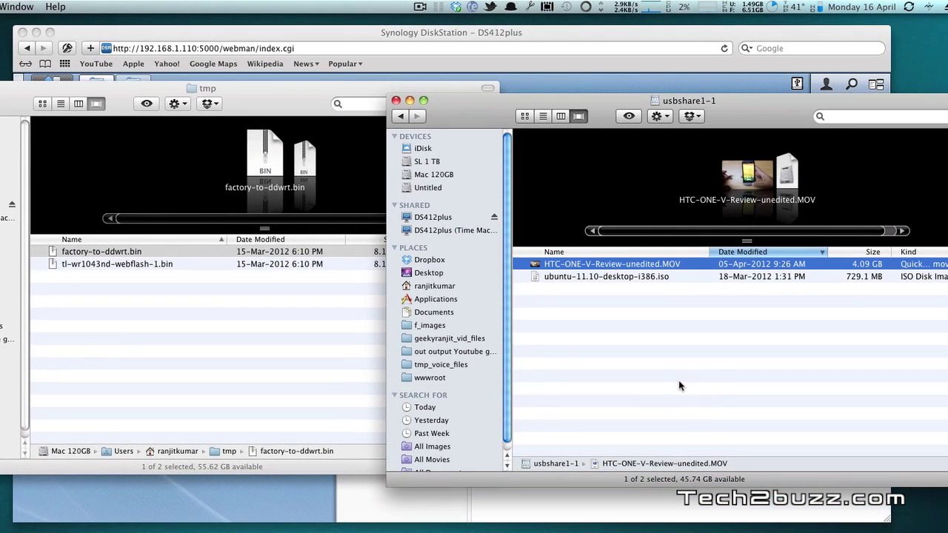
left_click(623, 249)
Step: Drag HTC-ONE-V-Review-unedited.MOV into tmp, check the network meter, and raise the copy dialog
left_click_drag(592, 270, 259, 330)
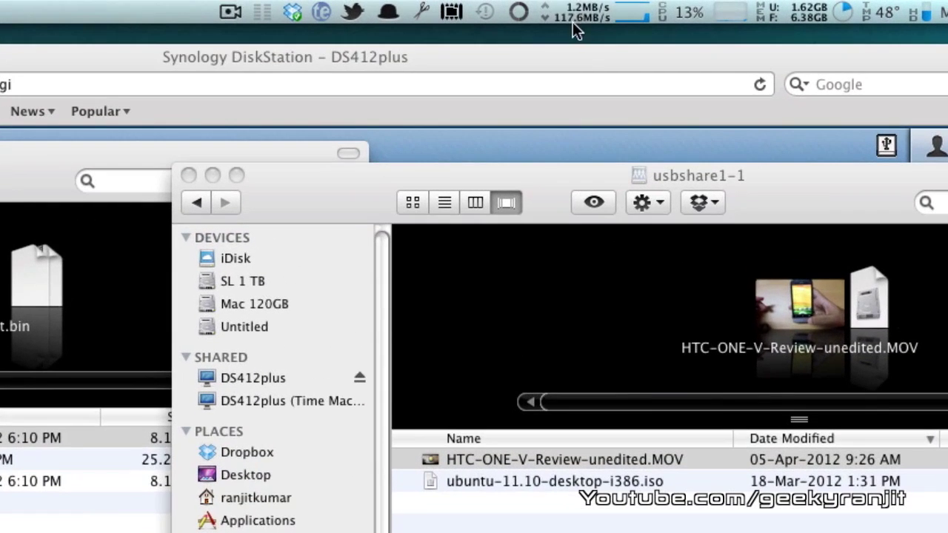
left_click(615, 11)
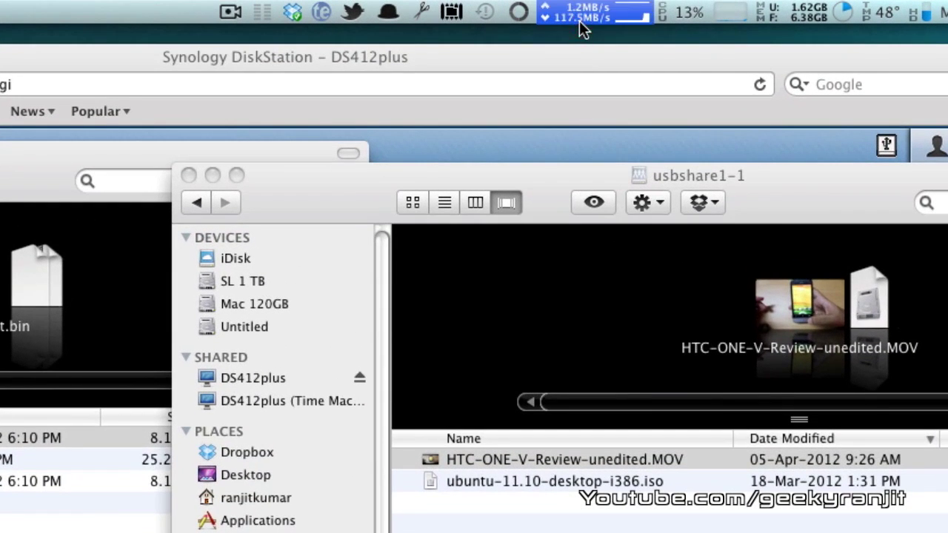
left_click(568, 32)
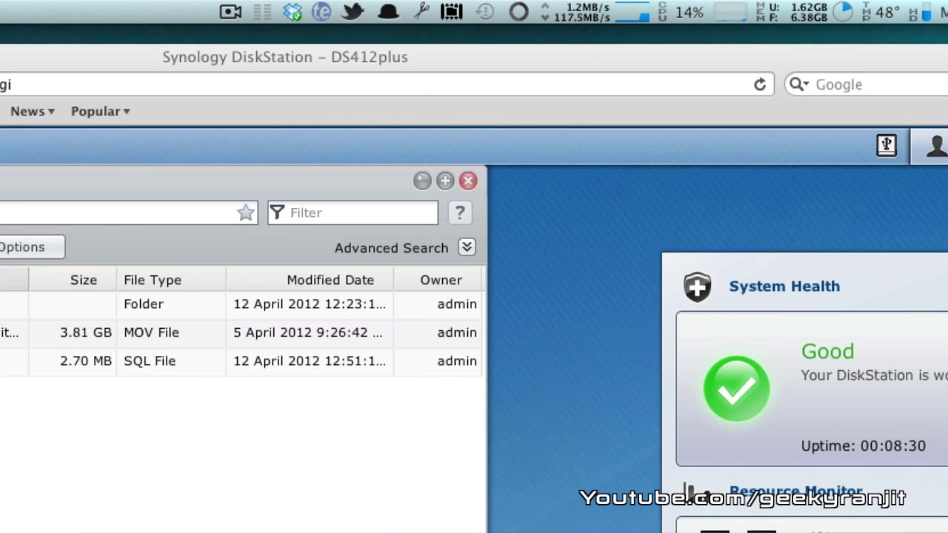
left_click_drag(438, 345, 419, 154)
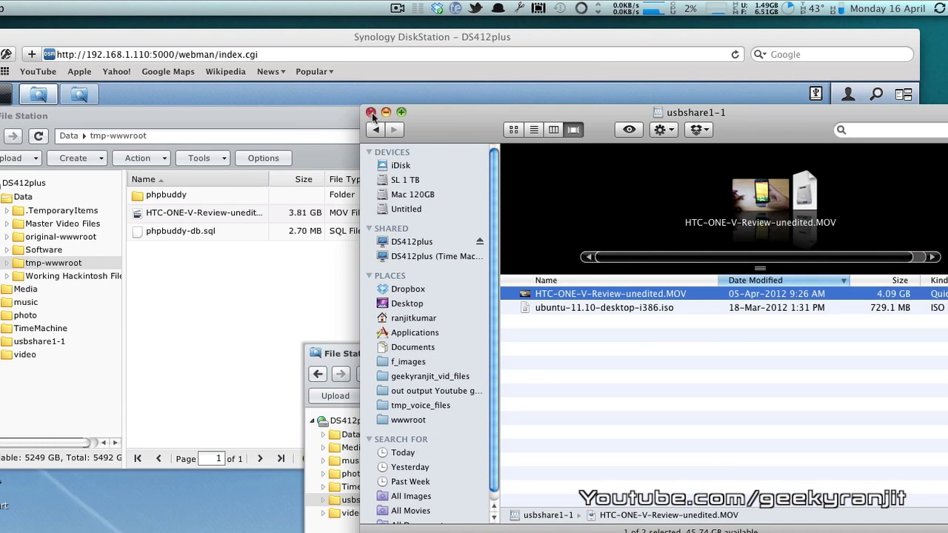
Step: Close the Finder share window and bring DSM's tmp-wwwroot listing with the 3.81 GB MOV forward
left_click(371, 113)
left_click(593, 348)
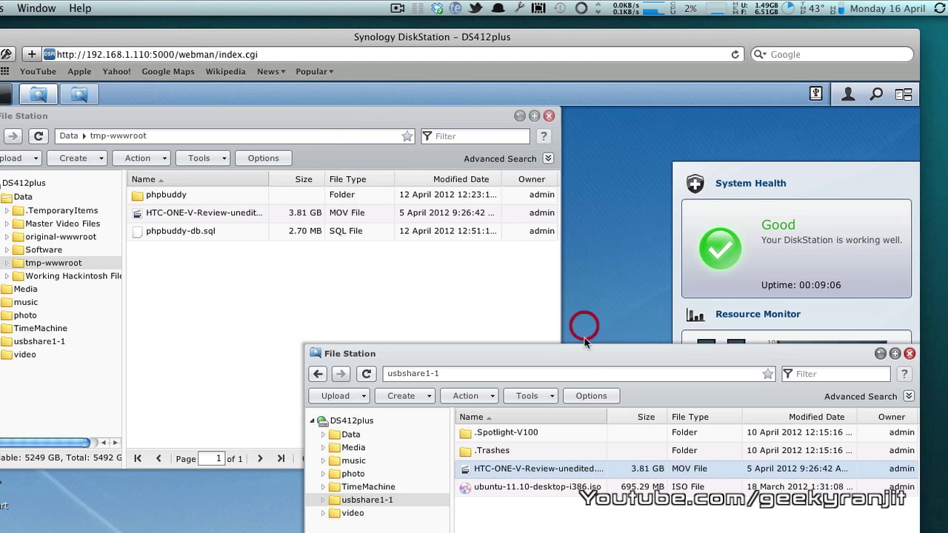
left_click_drag(587, 355, 554, 214)
left_click(201, 374)
left_click(198, 491)
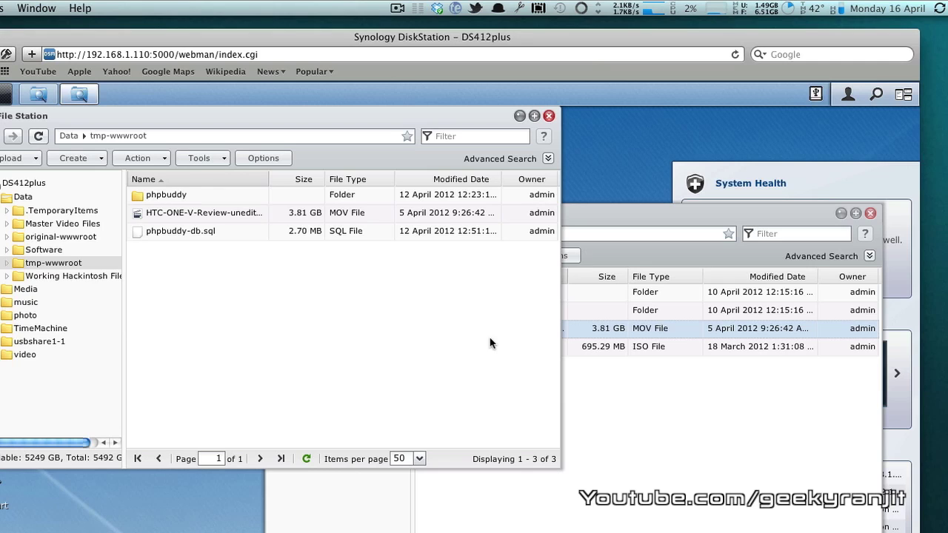
left_click(211, 530)
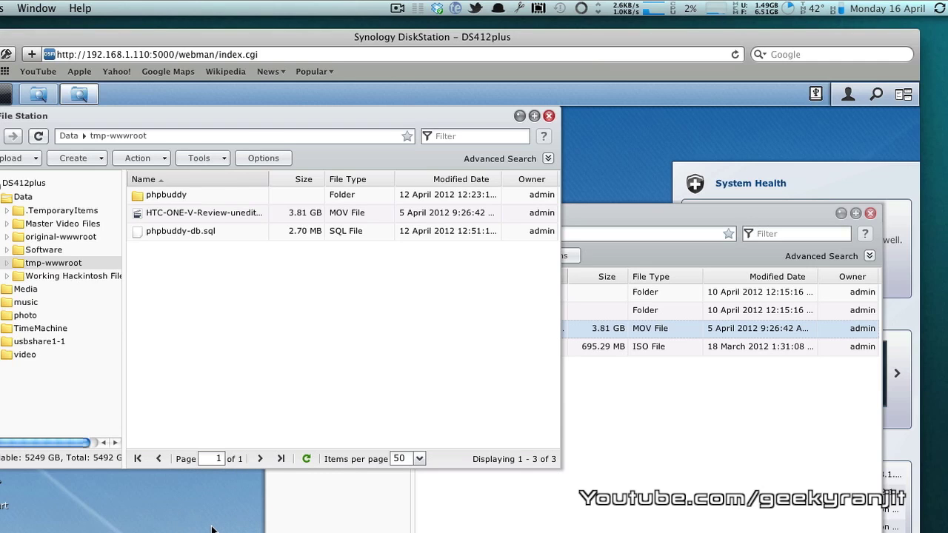